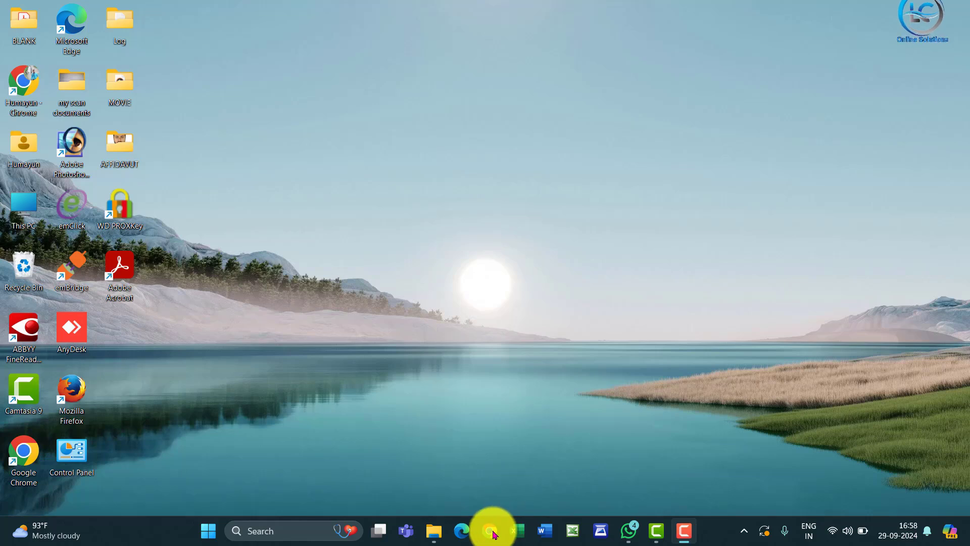
Open Chrome with the Person 1 profile, search for wbtenders and open the Tenders West Bengal portal.
{"action": "left_click", "coordinate": [492, 532]}
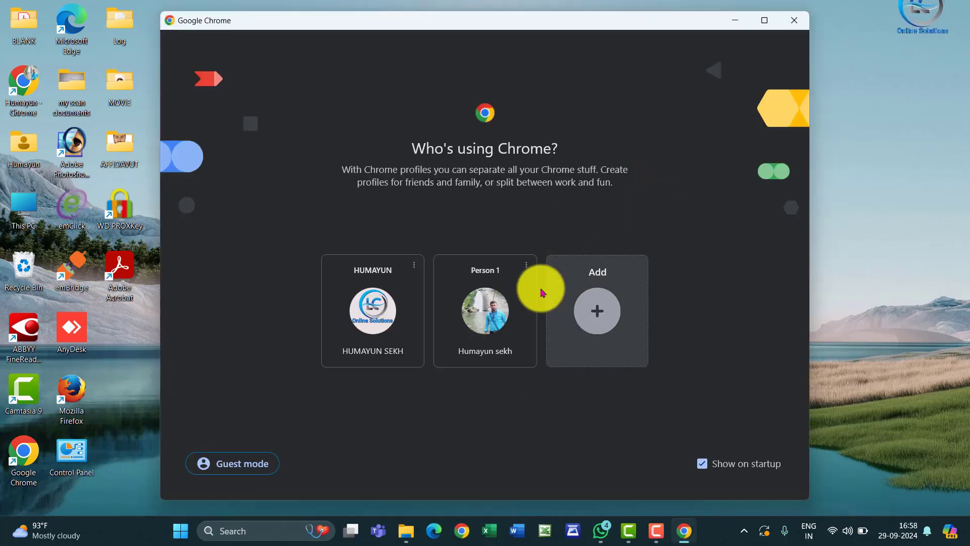
{"action": "left_click", "coordinate": [507, 323]}
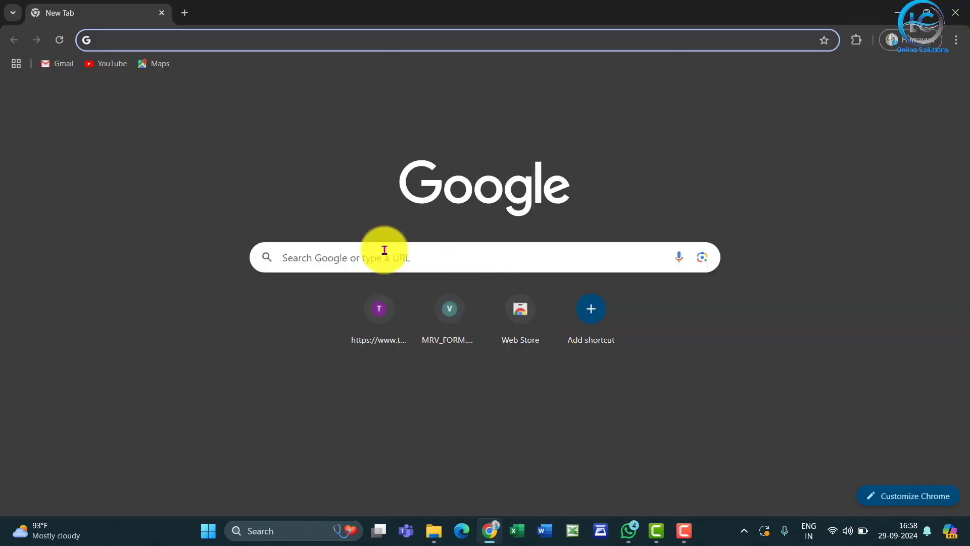
{"action": "left_click", "coordinate": [384, 250]}
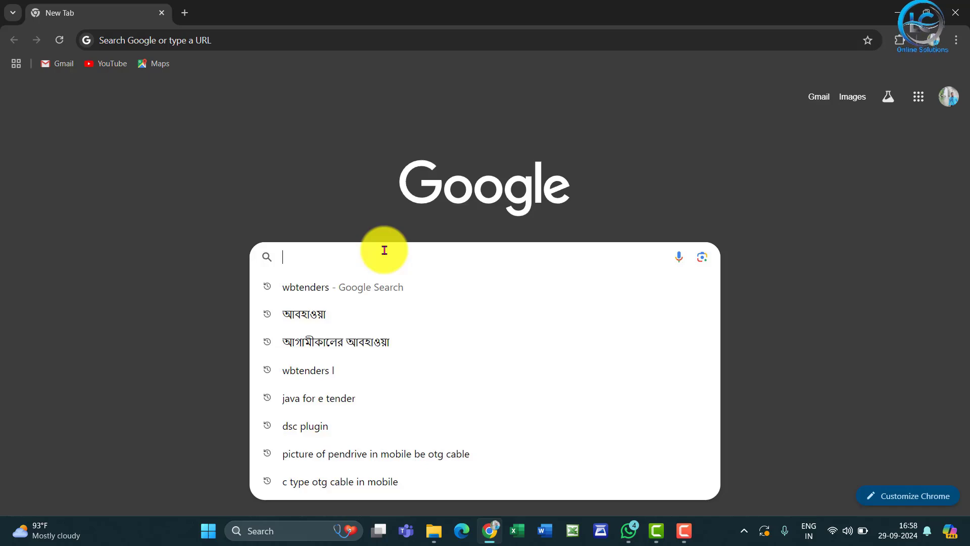
{"action": "left_click", "coordinate": [352, 291]}
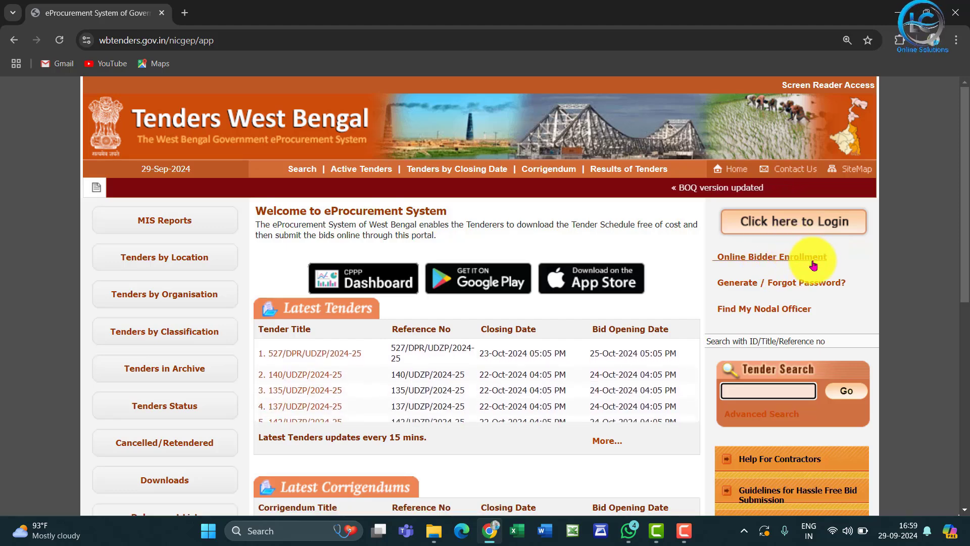
Open Online Bidder Enrollment and examine the form's login, company, state, contact and captcha fields.
{"action": "left_click", "coordinate": [781, 258]}
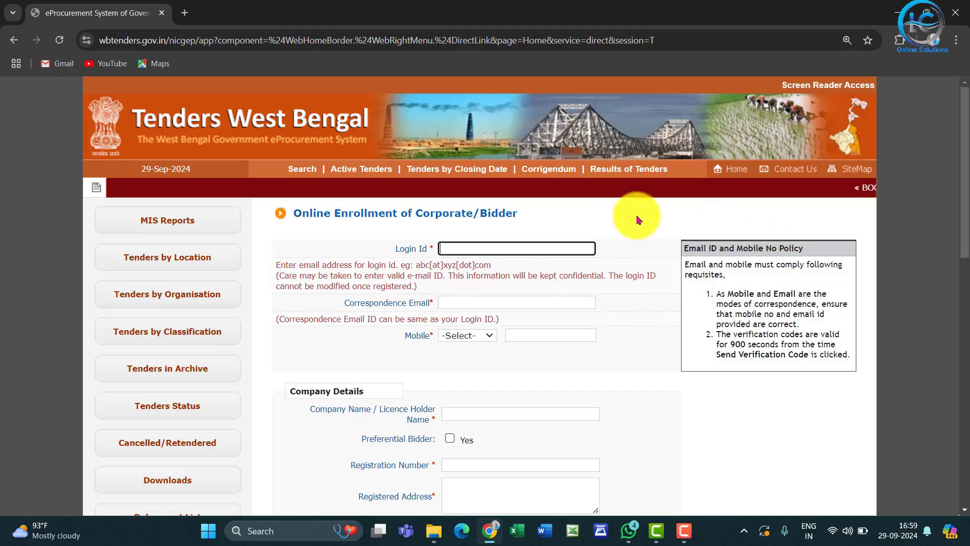
{"action": "scroll", "coordinate": [635, 217], "scroll_direction": "down", "scroll_amount": 8}
{"action": "scroll", "coordinate": [638, 219], "scroll_direction": "down", "scroll_amount": 4}
{"action": "scroll", "coordinate": [638, 219], "scroll_direction": "up", "scroll_amount": 8}
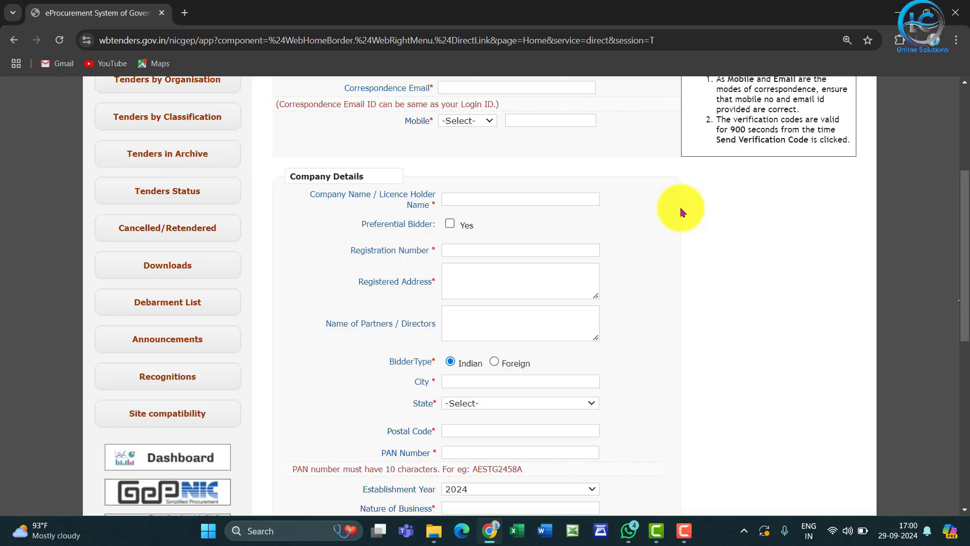
{"action": "scroll", "coordinate": [702, 222], "scroll_direction": "up", "scroll_amount": 2}
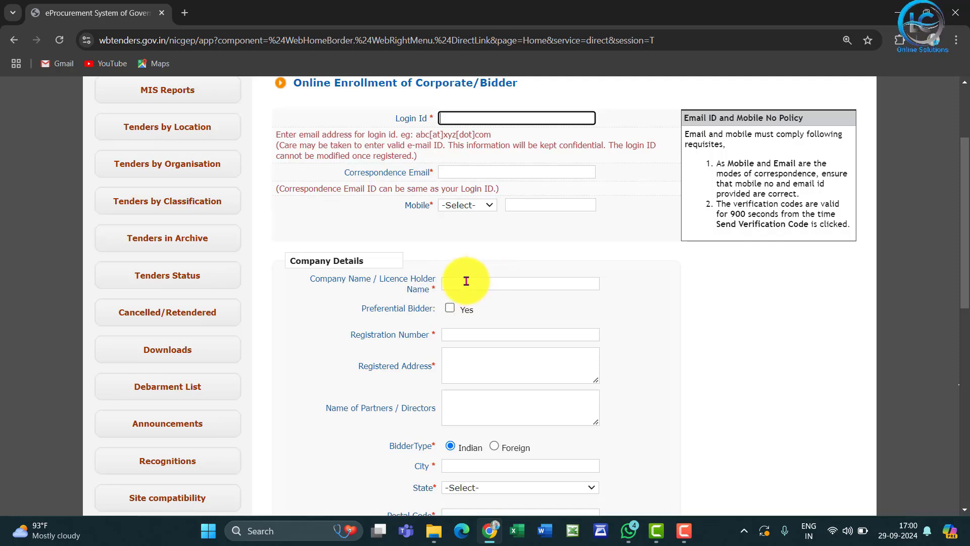
{"action": "scroll", "coordinate": [556, 259], "scroll_direction": "down", "scroll_amount": 2}
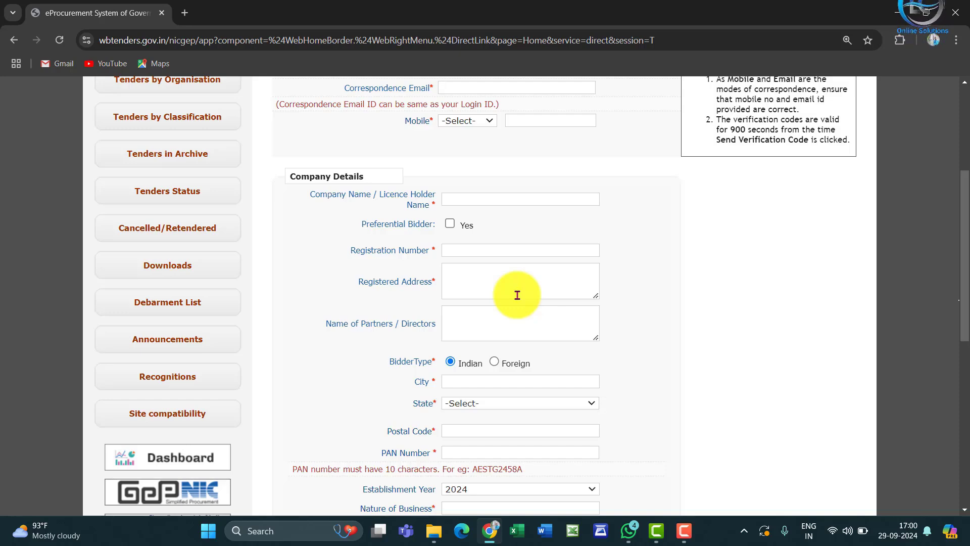
{"action": "scroll", "coordinate": [528, 277], "scroll_direction": "down", "scroll_amount": 4}
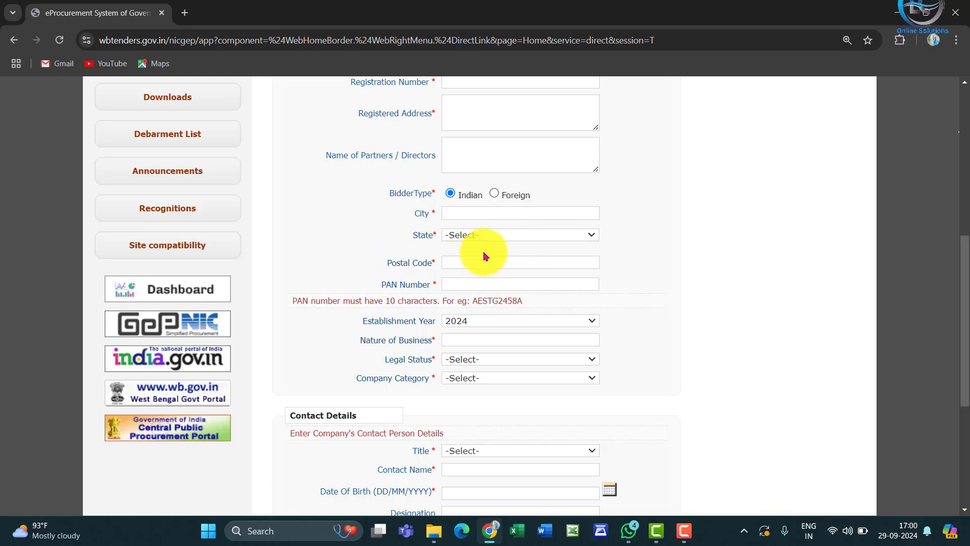
{"action": "left_click", "coordinate": [530, 234]}
{"action": "left_click", "coordinate": [530, 233]}
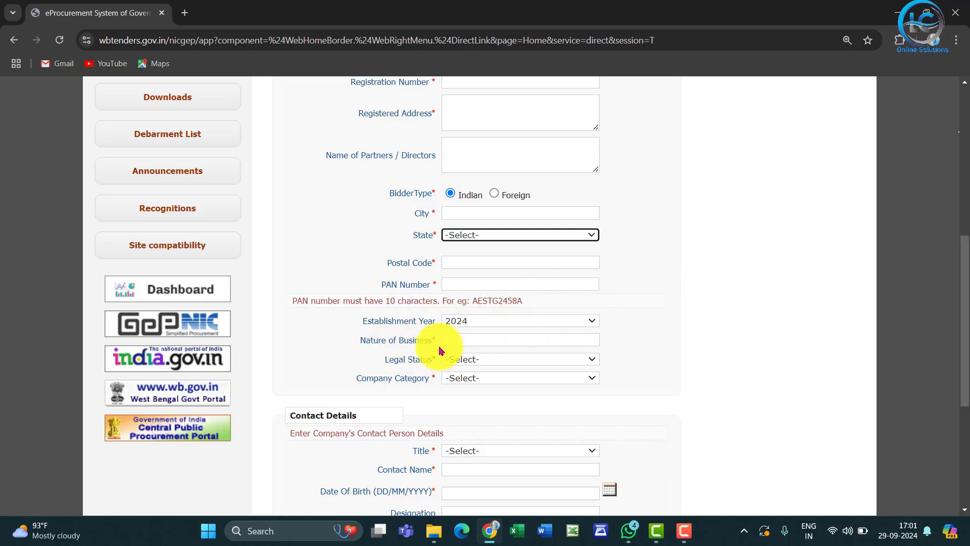
{"action": "scroll", "coordinate": [574, 321], "scroll_direction": "down", "scroll_amount": 2}
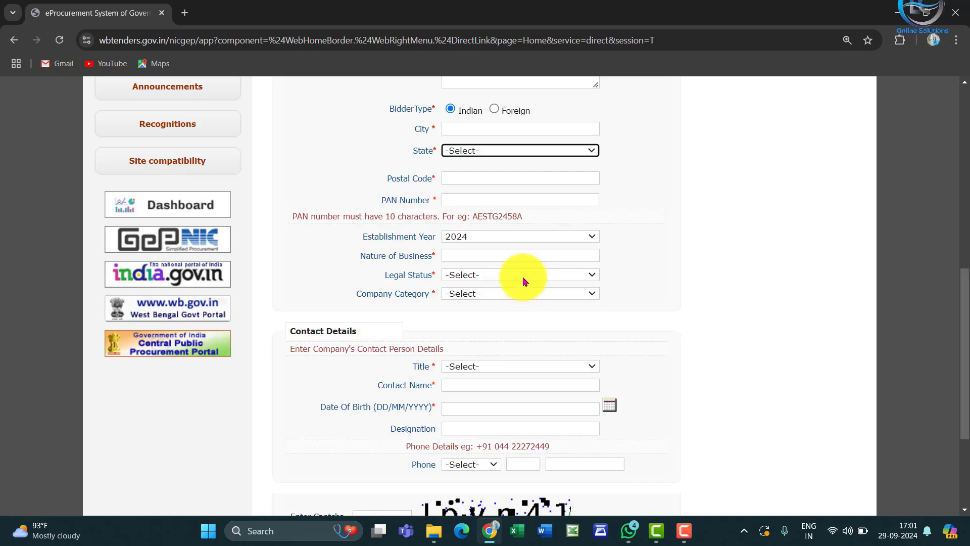
{"action": "scroll", "coordinate": [613, 299], "scroll_direction": "down", "scroll_amount": 2}
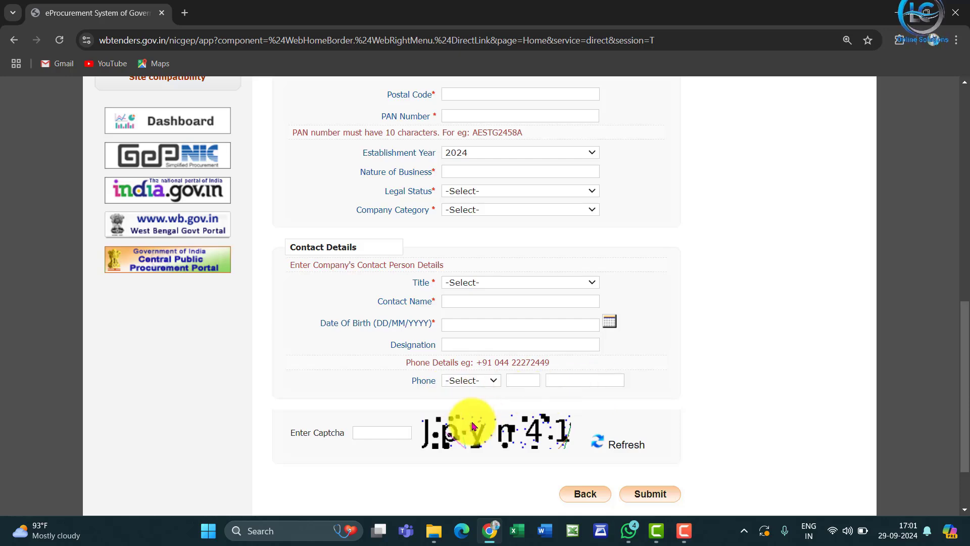
{"action": "scroll", "coordinate": [688, 354], "scroll_direction": "up", "scroll_amount": 15}
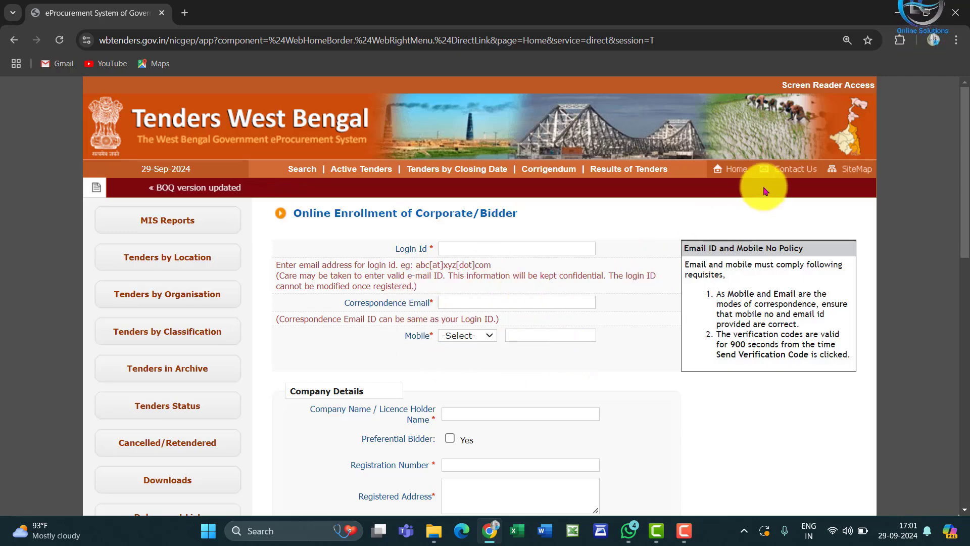
Return to the portal's home page and log in with the bidder's login ID, account password and captcha text.
{"action": "left_click", "coordinate": [737, 170]}
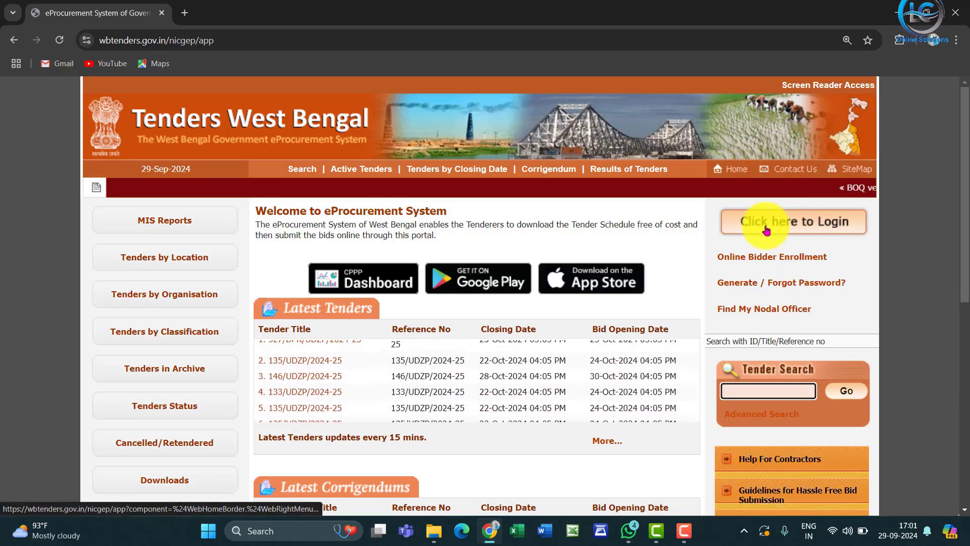
{"action": "left_click", "coordinate": [767, 229]}
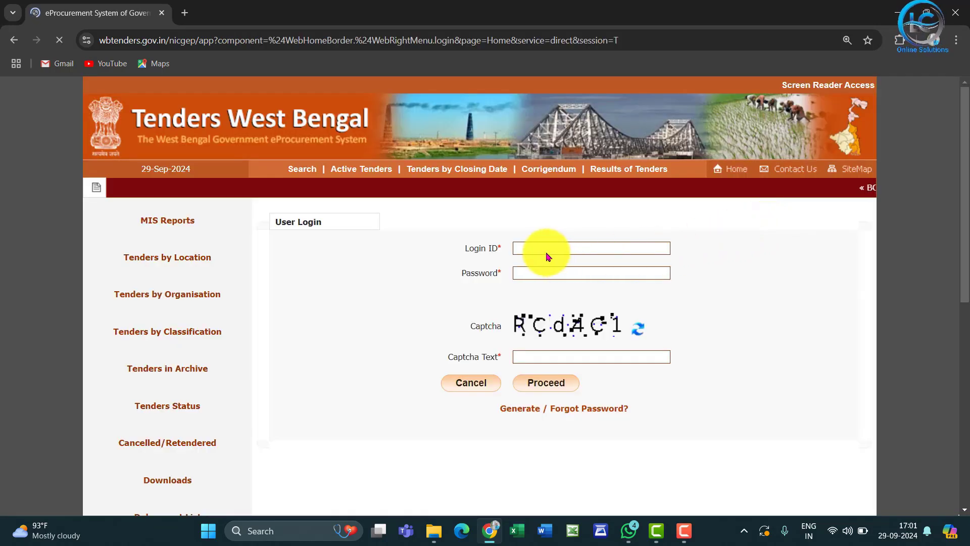
{"action": "left_click", "coordinate": [558, 250]}
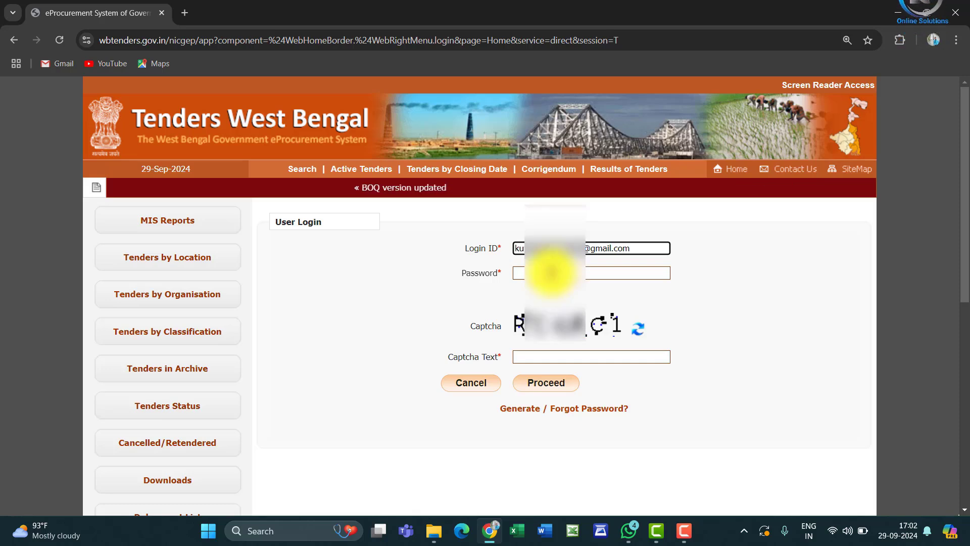
{"action": "left_click", "coordinate": [553, 274]}
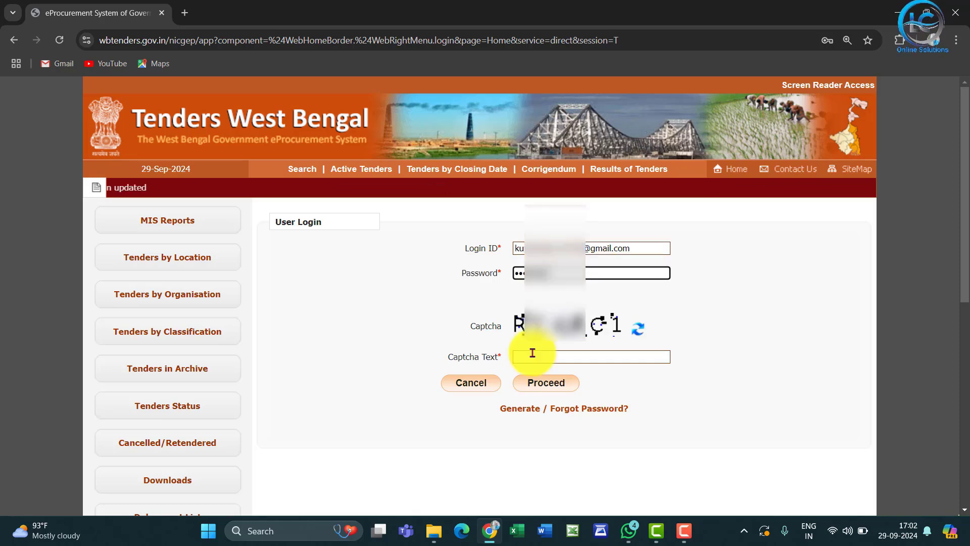
{"action": "left_click", "coordinate": [532, 352]}
{"action": "type", "text": "RCd4C1"}
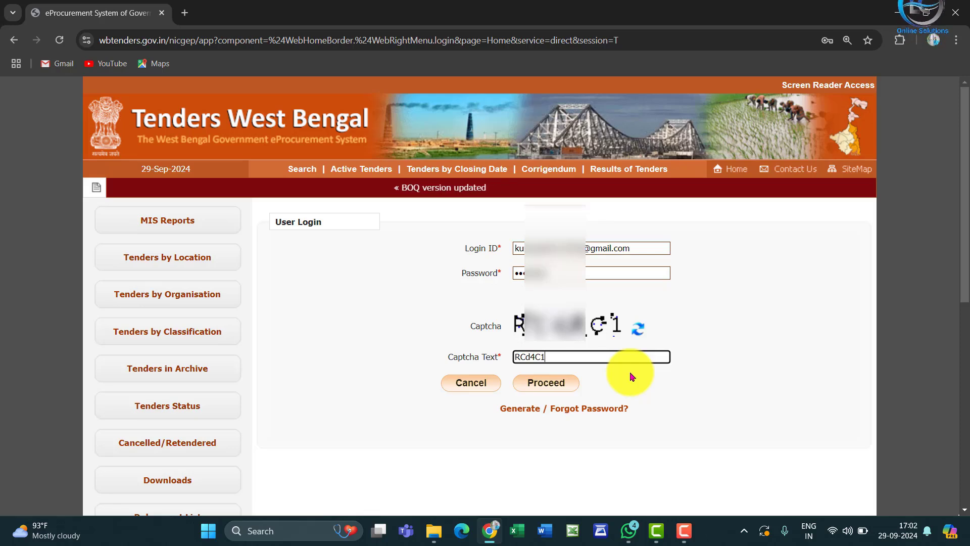
{"action": "left_click", "coordinate": [564, 385]}
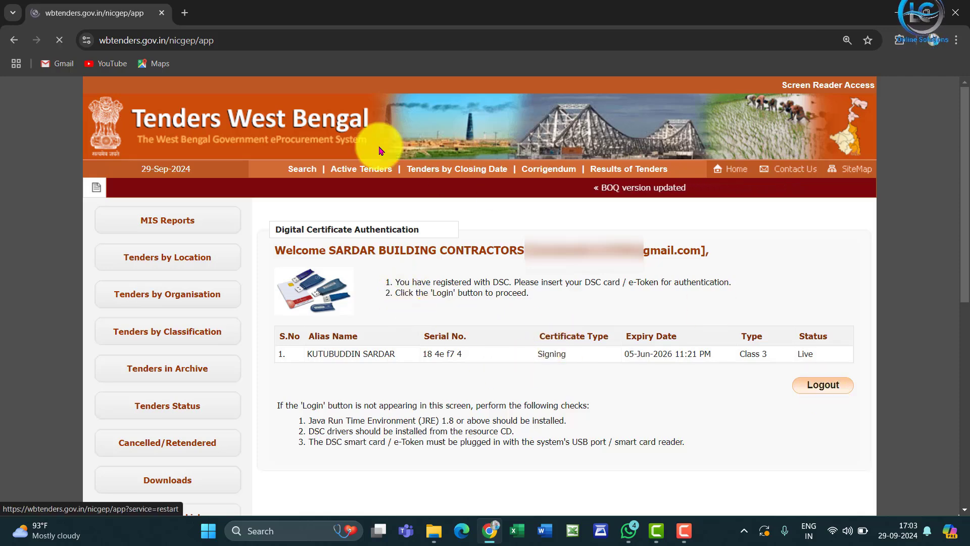
Search for odyssey technologies in a new browser tab and open the Odyssey Technologies Limited website.
{"action": "left_click", "coordinate": [184, 12]}
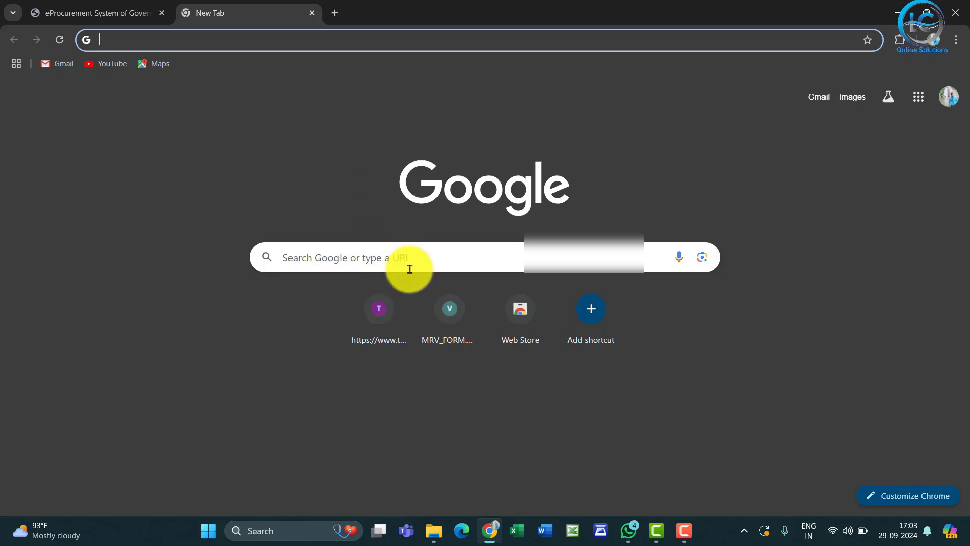
{"action": "left_click", "coordinate": [405, 269]}
{"action": "type", "text": "odyssey technologies"}
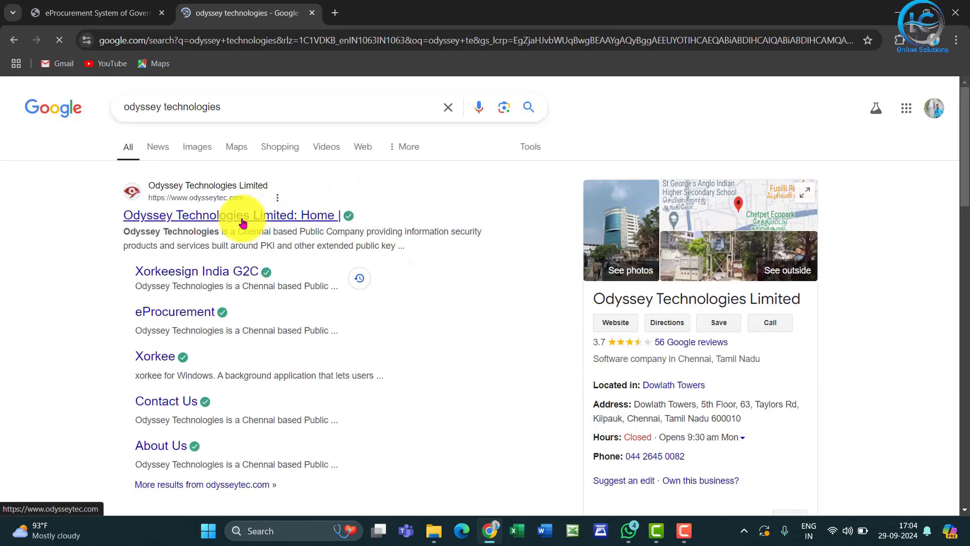
{"action": "left_click", "coordinate": [243, 223]}
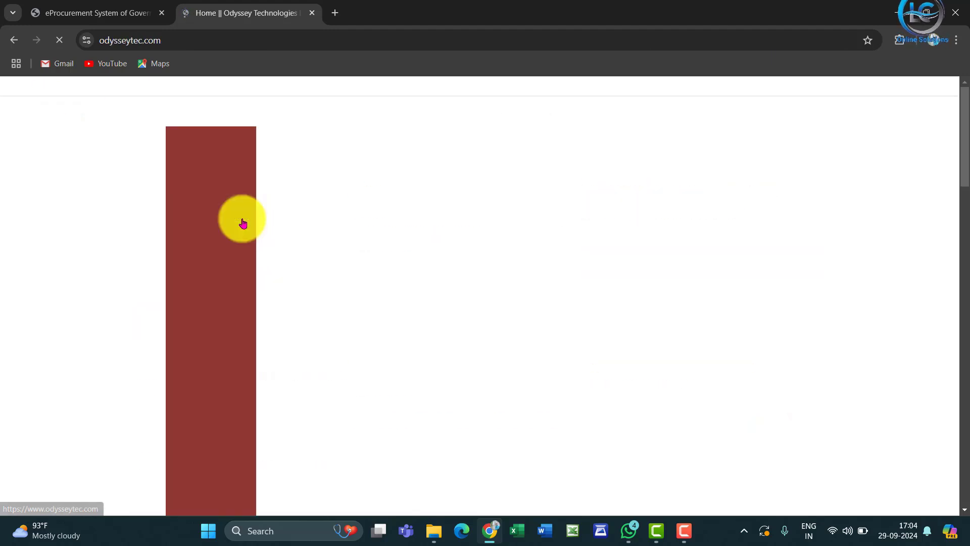
Download xorkee for Windows from the xorkee downloads page and launch xorkeeInstaller from the Downloads folder.
{"action": "left_click", "coordinate": [708, 107]}
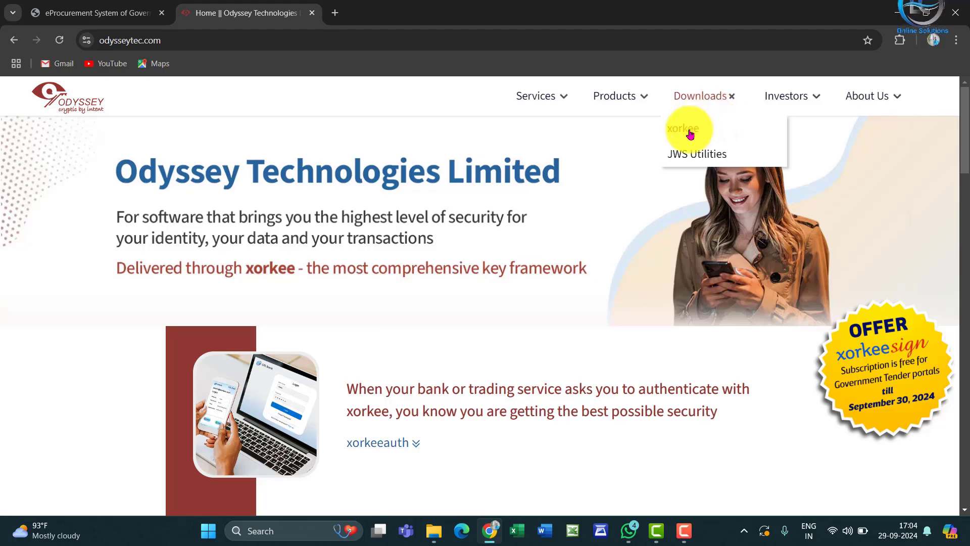
{"action": "left_click", "coordinate": [691, 134]}
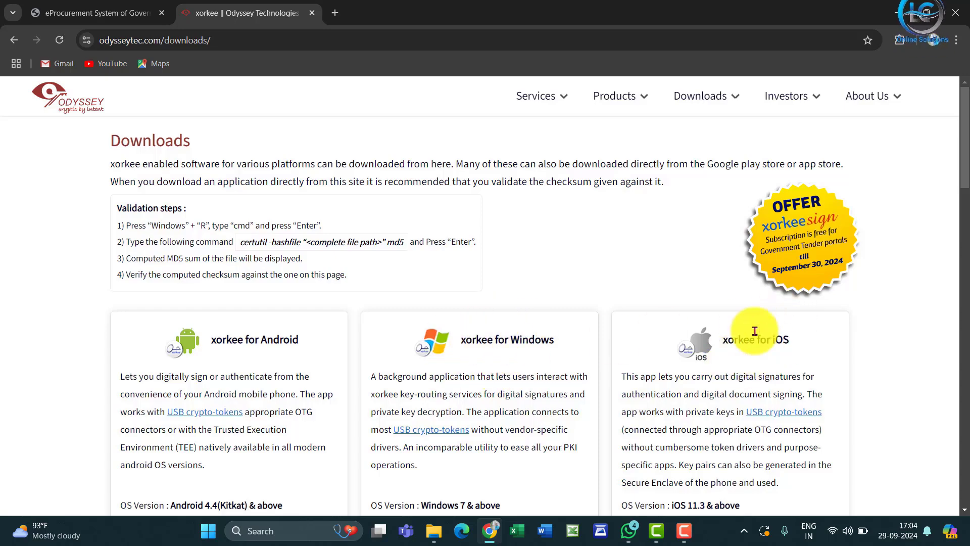
{"action": "scroll", "coordinate": [728, 278], "scroll_direction": "down", "scroll_amount": 3}
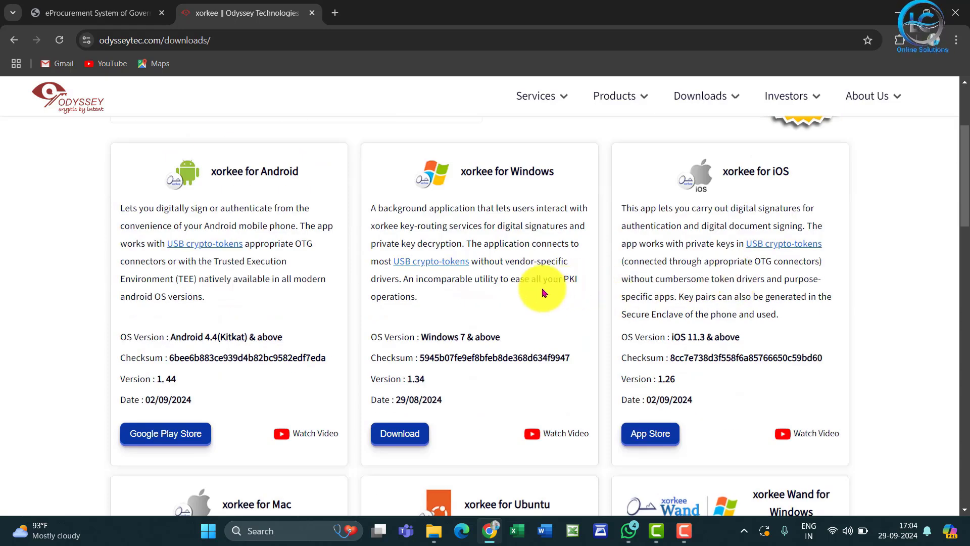
{"action": "left_click", "coordinate": [405, 437]}
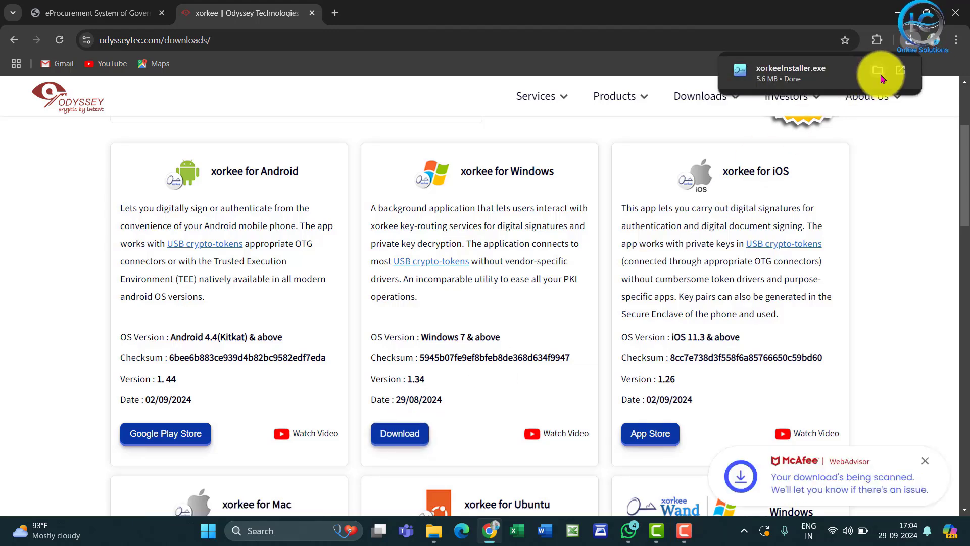
{"action": "left_click", "coordinate": [880, 76]}
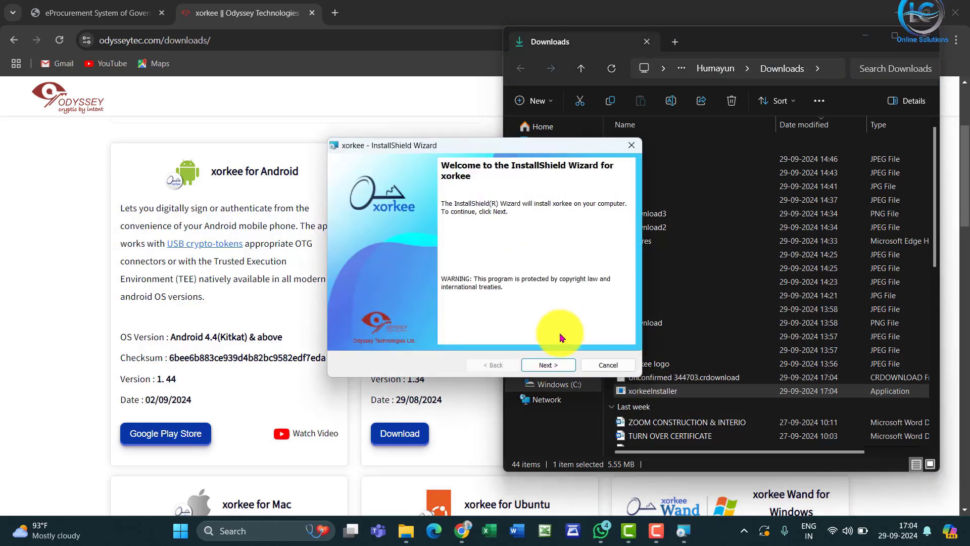
Install xorkee, accepting the terms of the license agreement, and finish the wizard.
{"action": "left_click", "coordinate": [550, 367]}
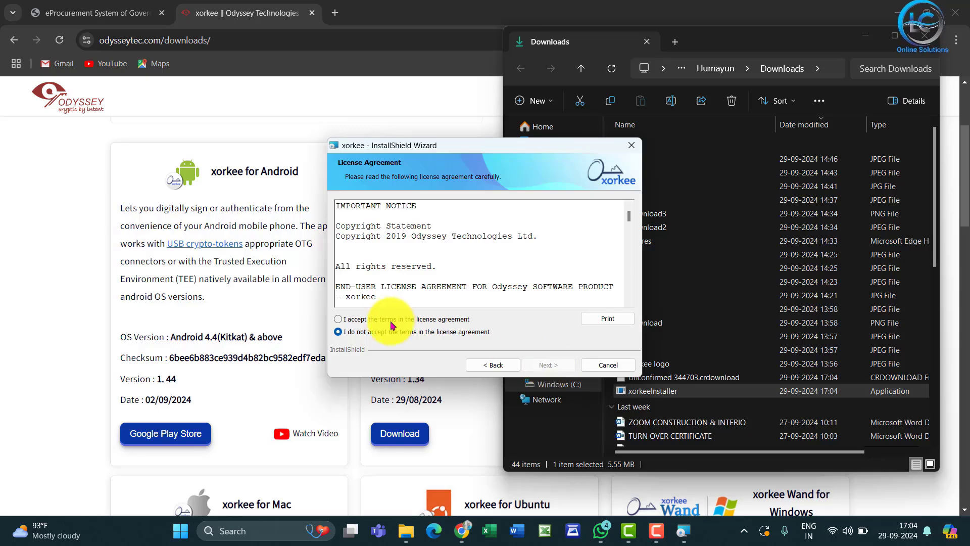
{"action": "left_click", "coordinate": [549, 366]}
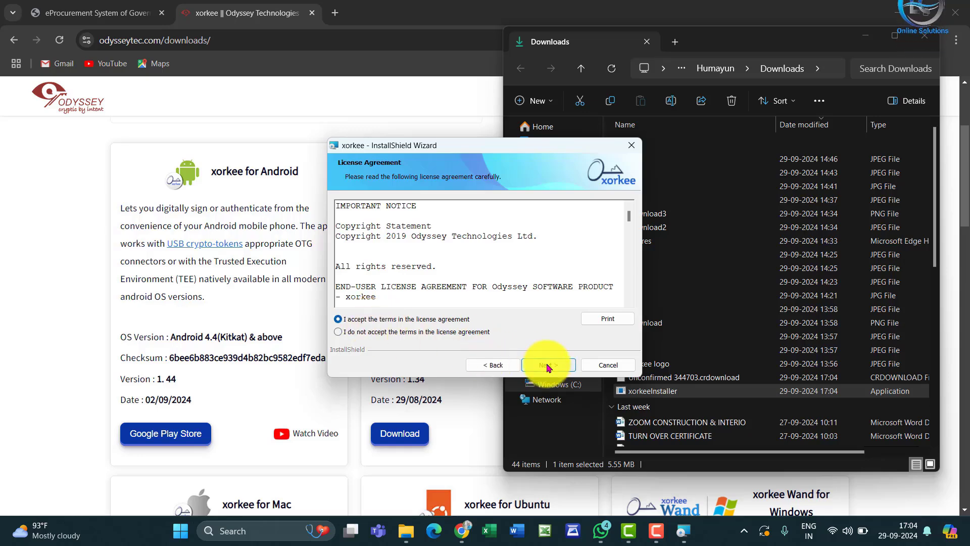
{"action": "left_click", "coordinate": [548, 365]}
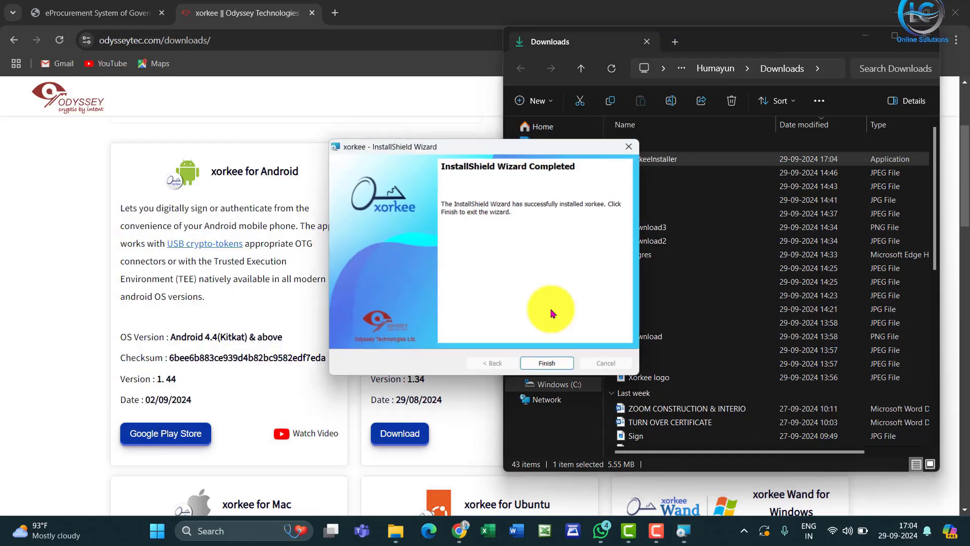
{"action": "left_click", "coordinate": [553, 367]}
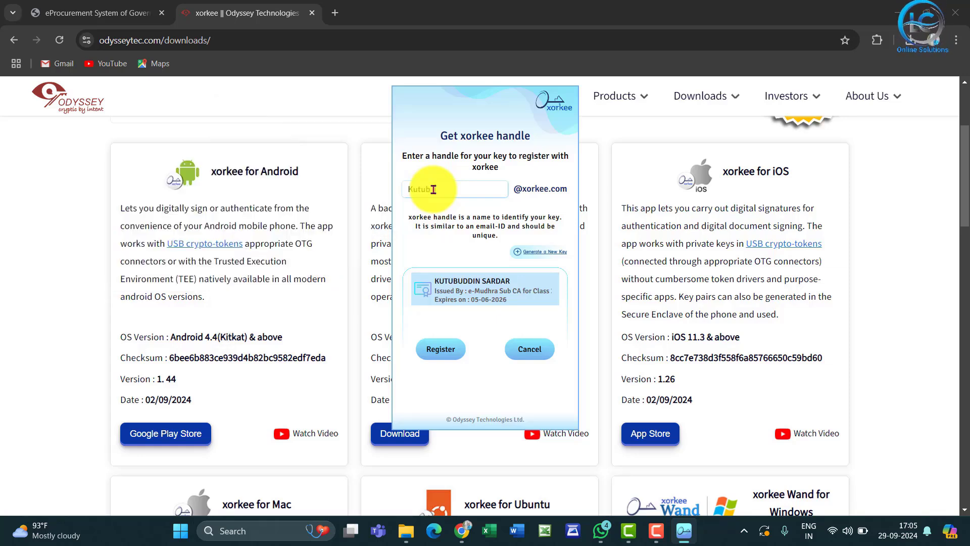
Complete the xorkee handle with the suffix _24, register it for the listed certificate and authorise it with the token password.
{"action": "type", "text": "_24"}
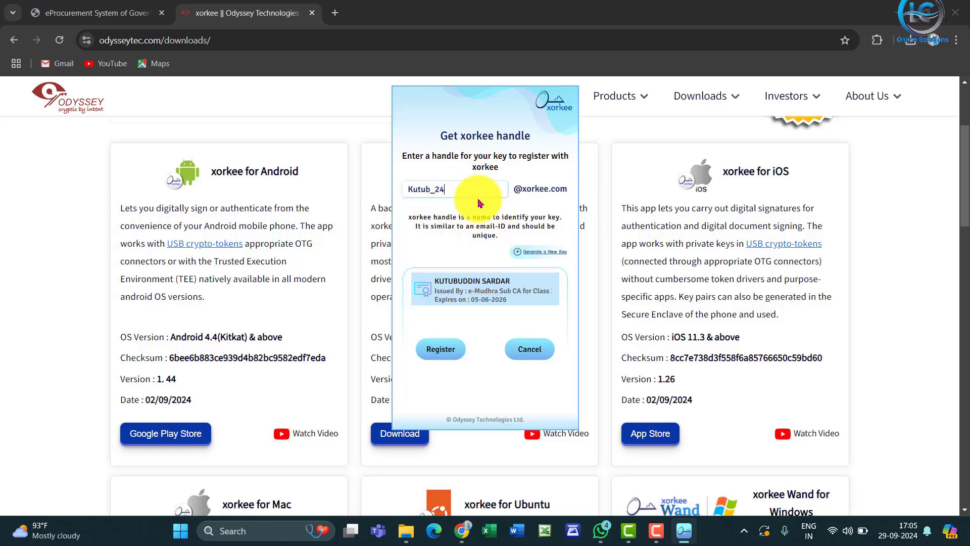
{"action": "left_click", "coordinate": [443, 356]}
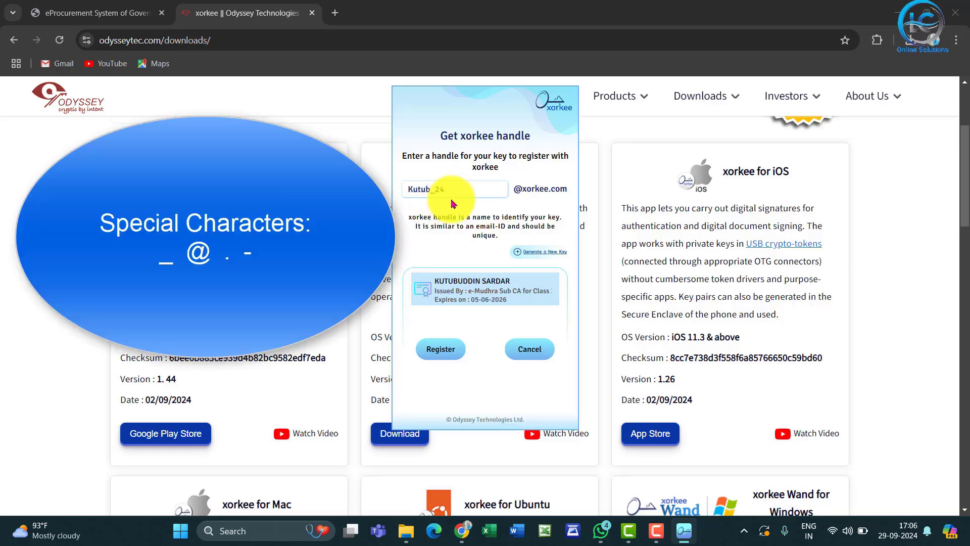
{"action": "left_click", "coordinate": [451, 355]}
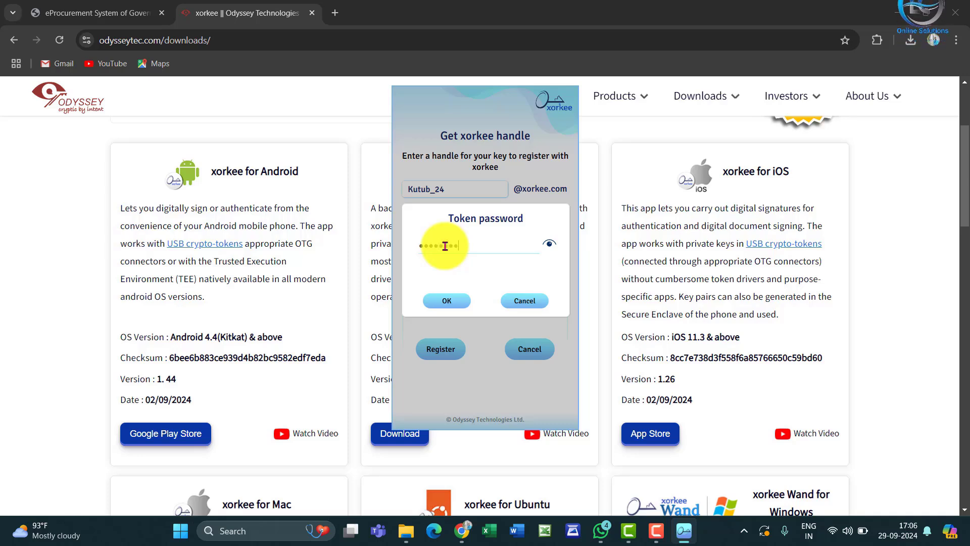
{"action": "key", "text": "Return"}
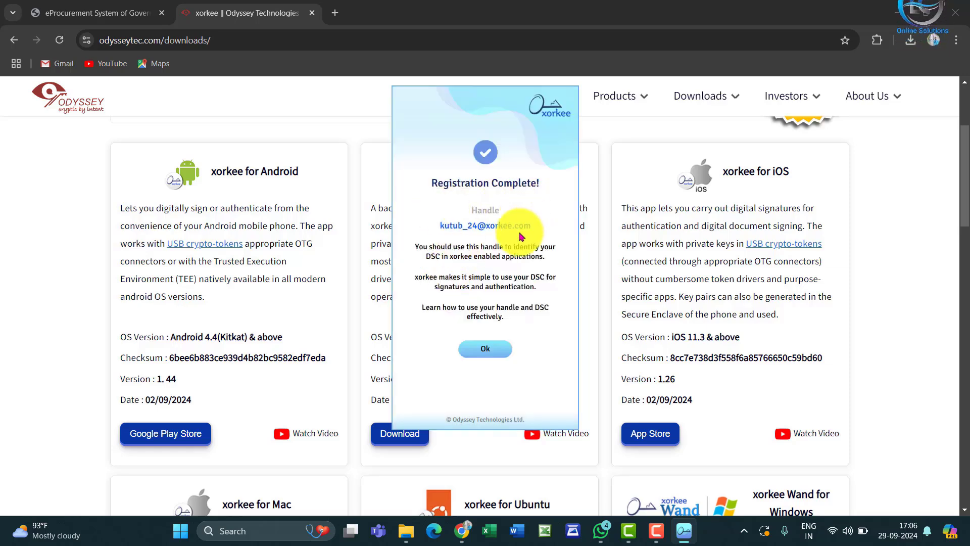
Acknowledge the completed xorkee registration, add the xorkeesign India G2C extension to Chrome and close its welcome page.
{"action": "left_click", "coordinate": [489, 354]}
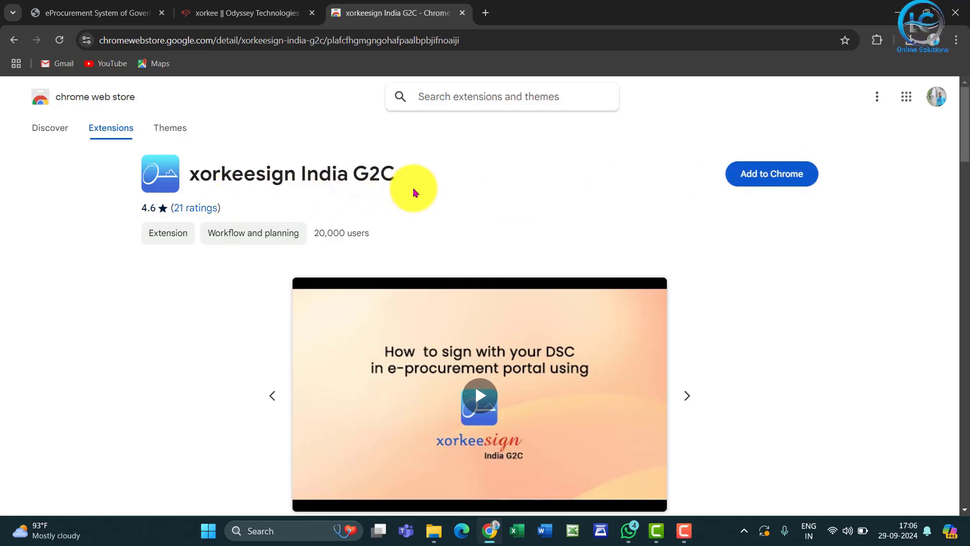
{"action": "left_click", "coordinate": [764, 183]}
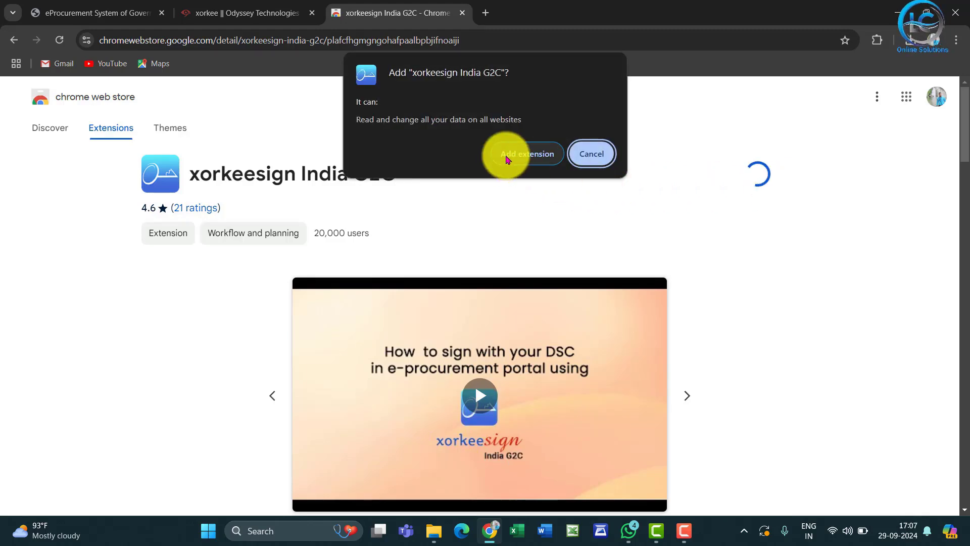
{"action": "left_click", "coordinate": [520, 158]}
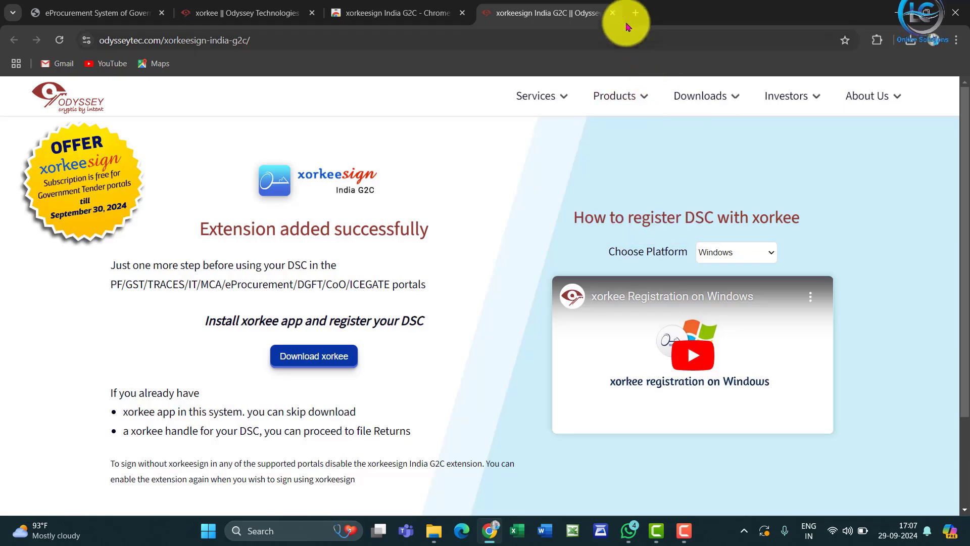
{"action": "left_click", "coordinate": [613, 14]}
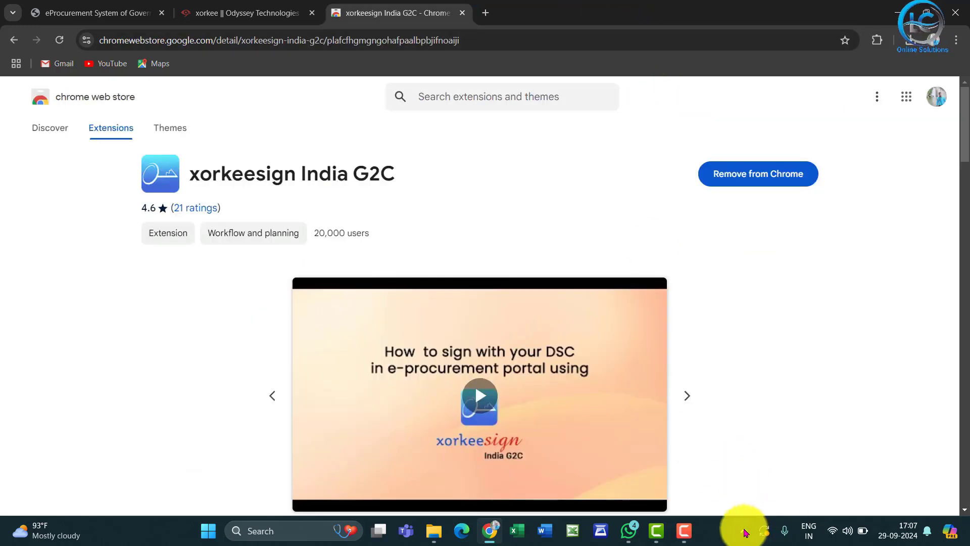
View the digital certificate linked to the registered xorkee handle and close it.
{"action": "left_click", "coordinate": [744, 531]}
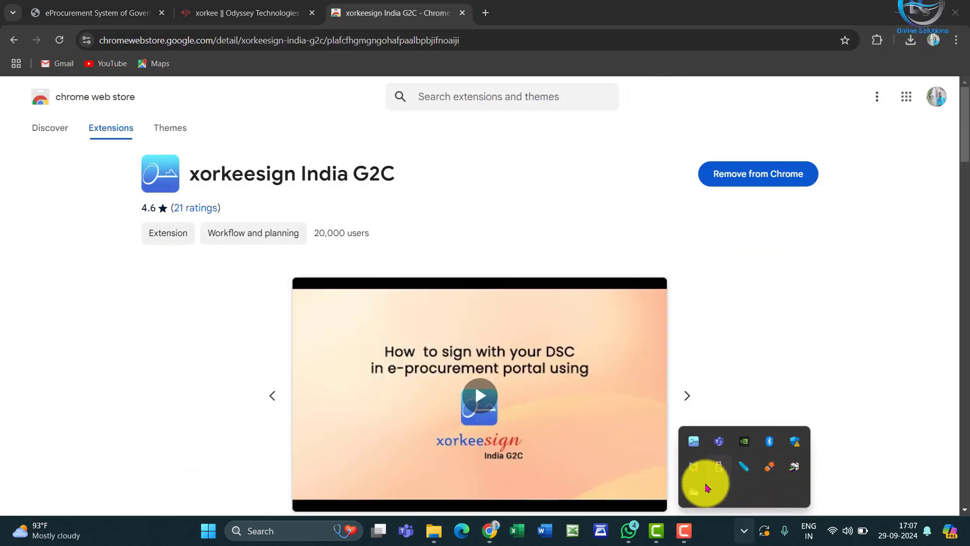
{"action": "right_click", "coordinate": [695, 447]}
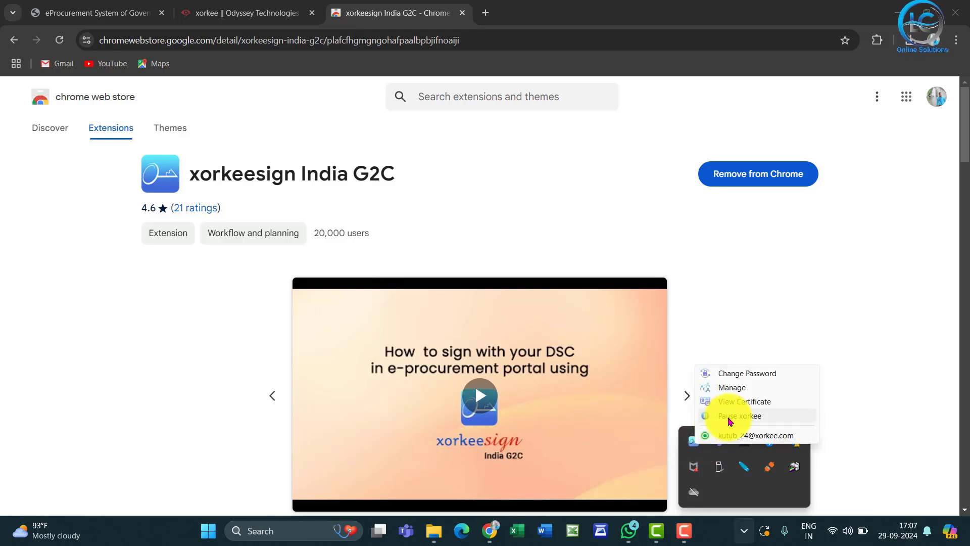
{"action": "left_click", "coordinate": [745, 402]}
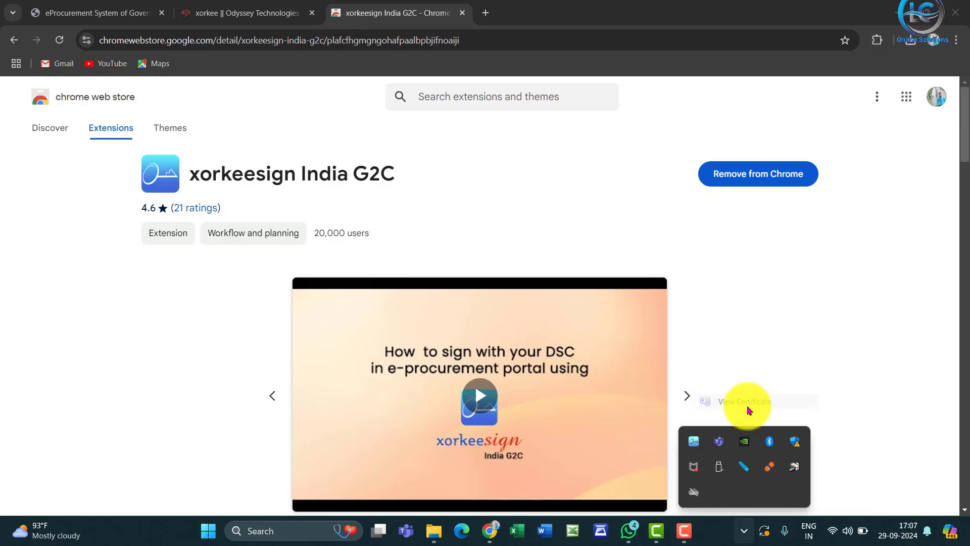
{"action": "left_click", "coordinate": [121, 154]}
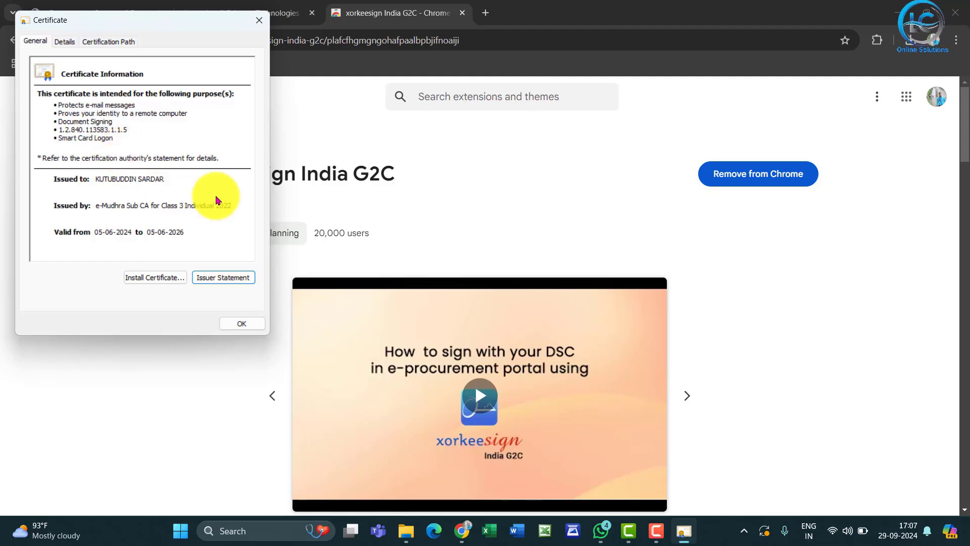
{"action": "left_click", "coordinate": [261, 21]}
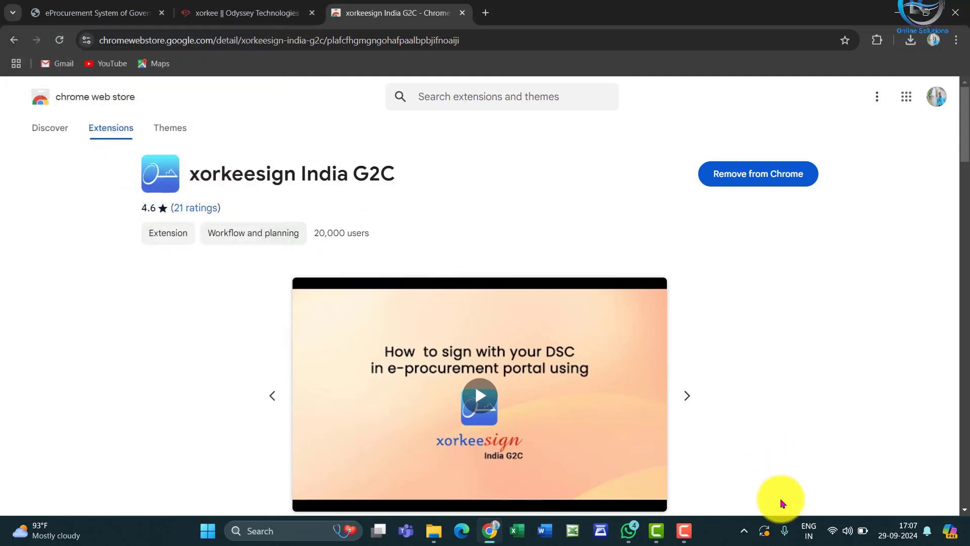
Open xorkee's Manage option, and check the running xorkee app's options and registered handle from the Tenders West Bengal page.
{"action": "left_click", "coordinate": [746, 533]}
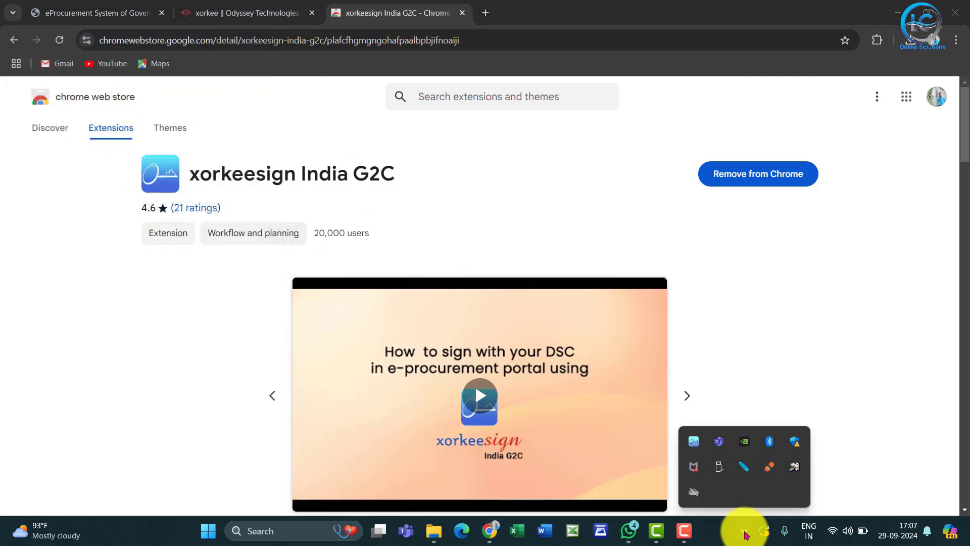
{"action": "right_click", "coordinate": [692, 441]}
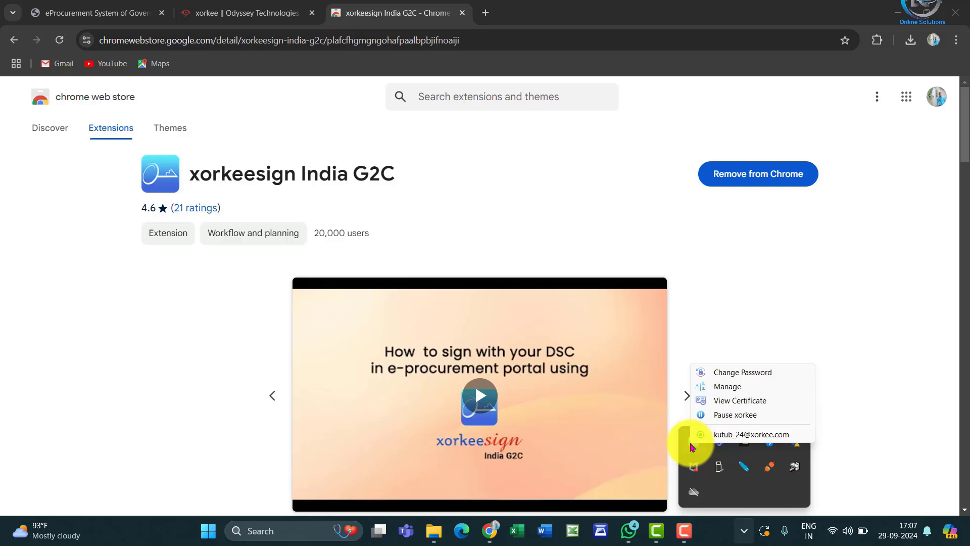
{"action": "left_click", "coordinate": [733, 390]}
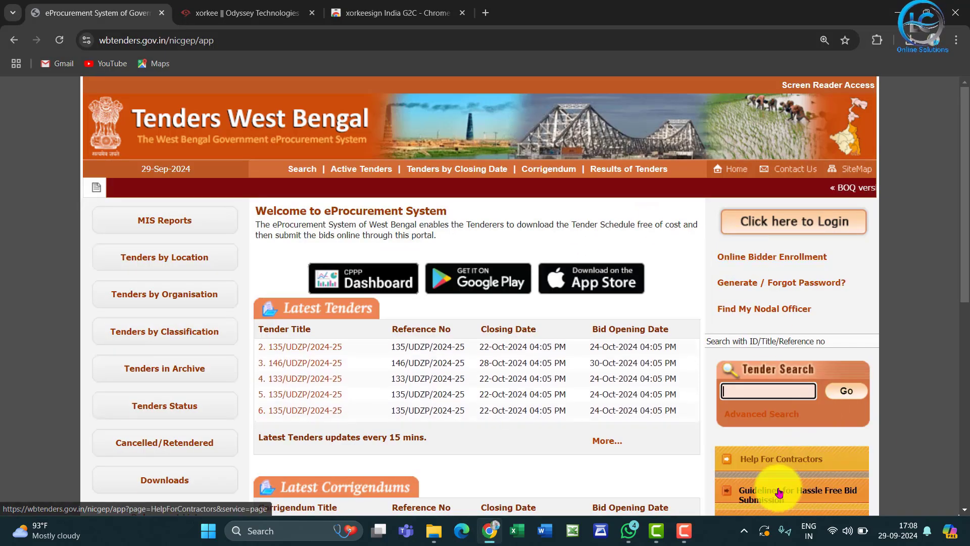
{"action": "left_click", "coordinate": [744, 528]}
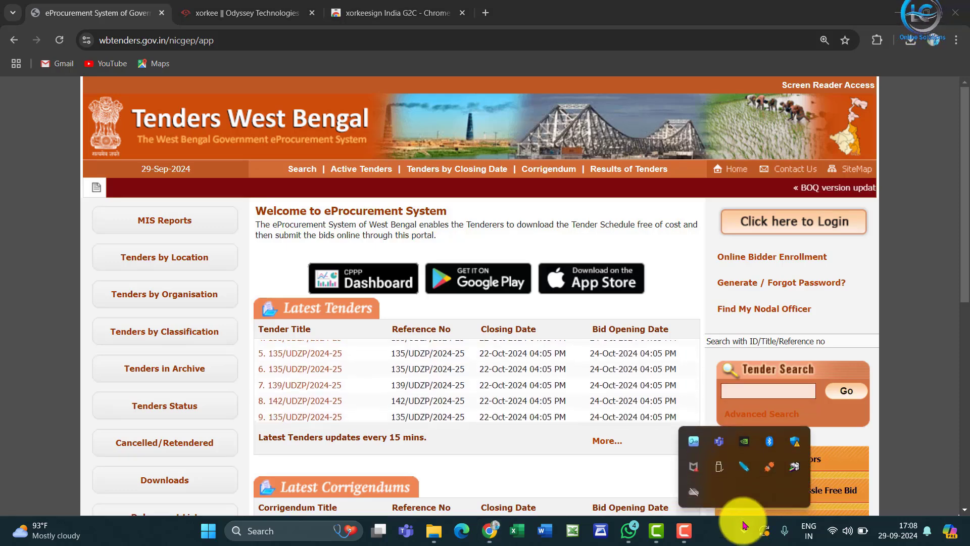
{"action": "right_click", "coordinate": [694, 441]}
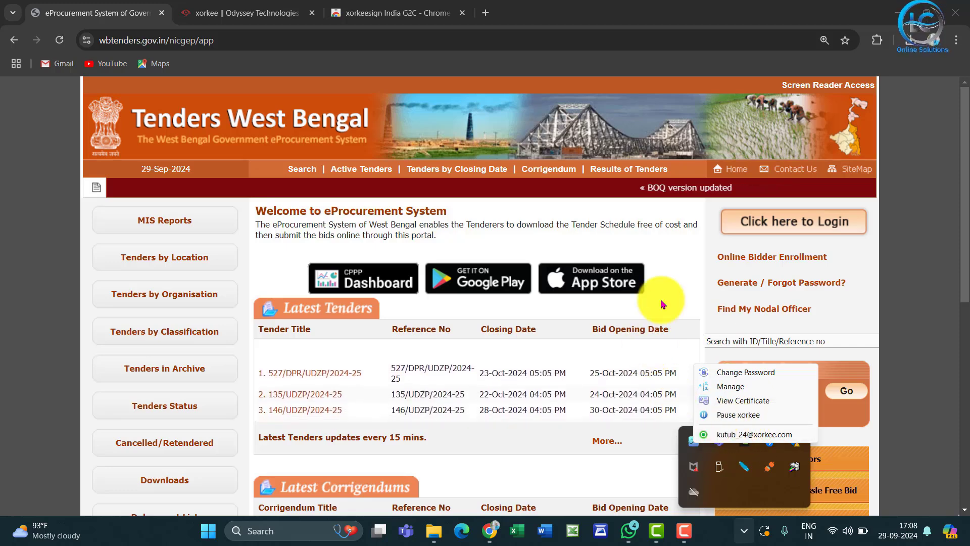
{"action": "left_click", "coordinate": [674, 260]}
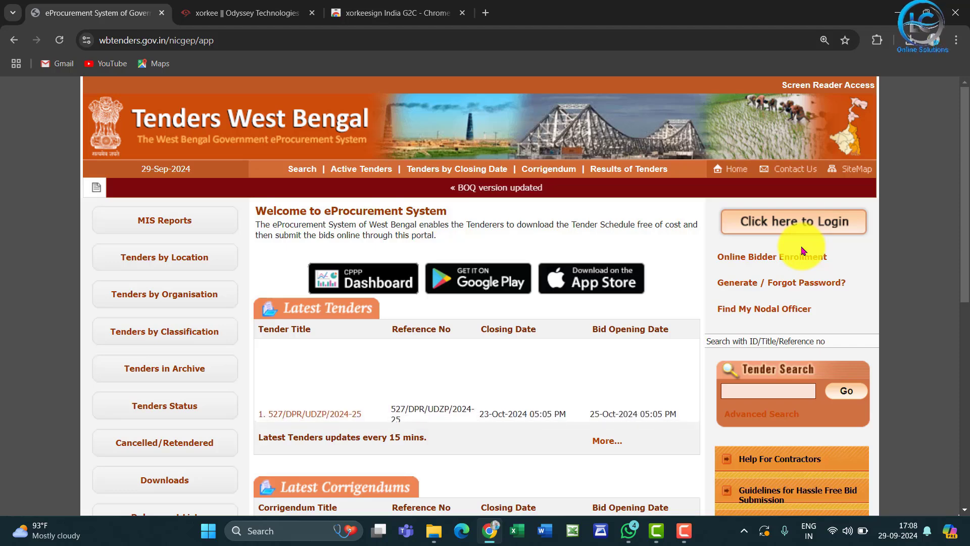
Log in to the Tenders West Bengal portal with the login ID, password and captcha text, and start digital certificate authentication.
{"action": "left_click", "coordinate": [790, 223]}
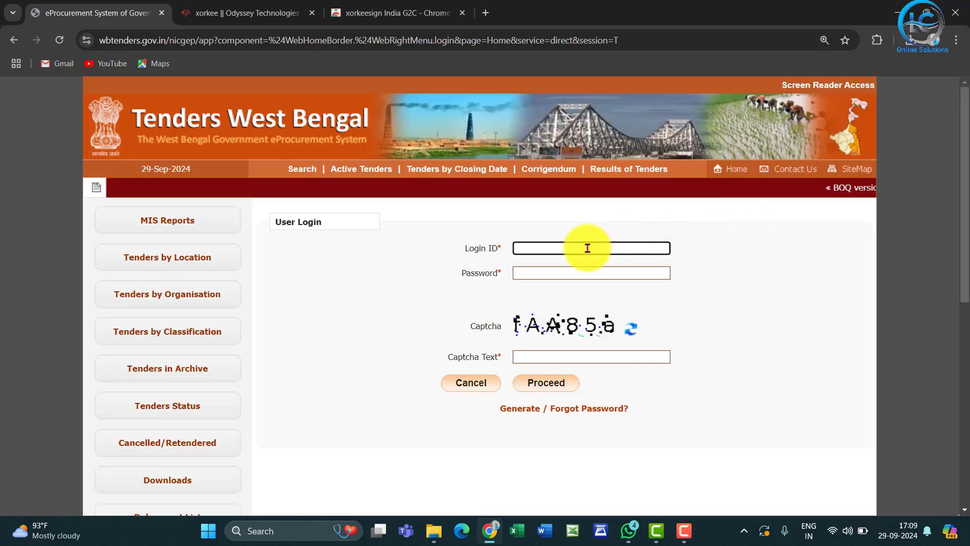
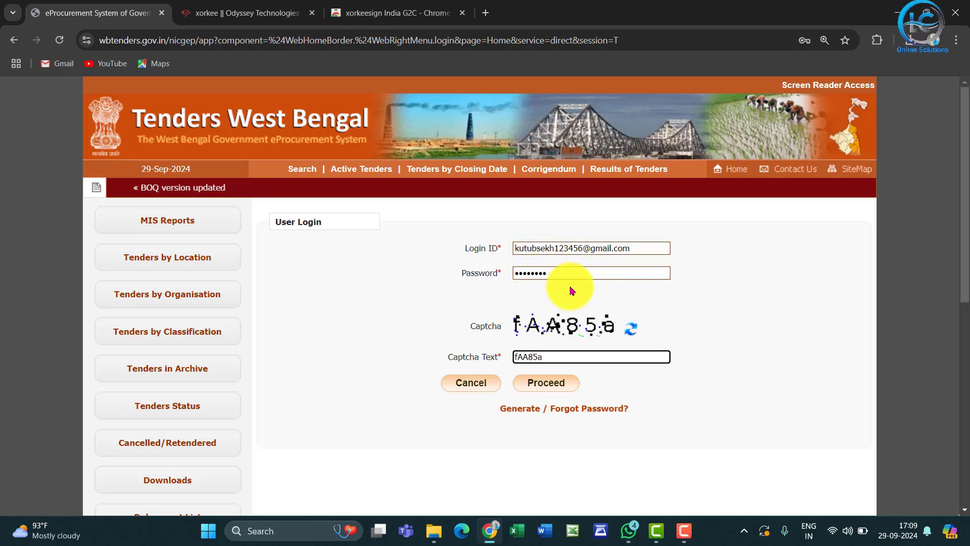
{"action": "left_click", "coordinate": [571, 387]}
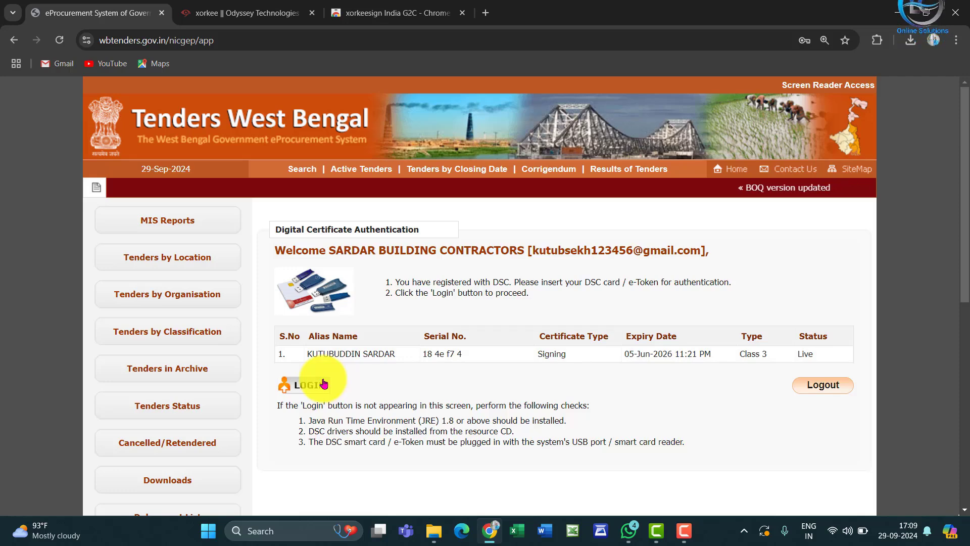
{"action": "left_click", "coordinate": [301, 386]}
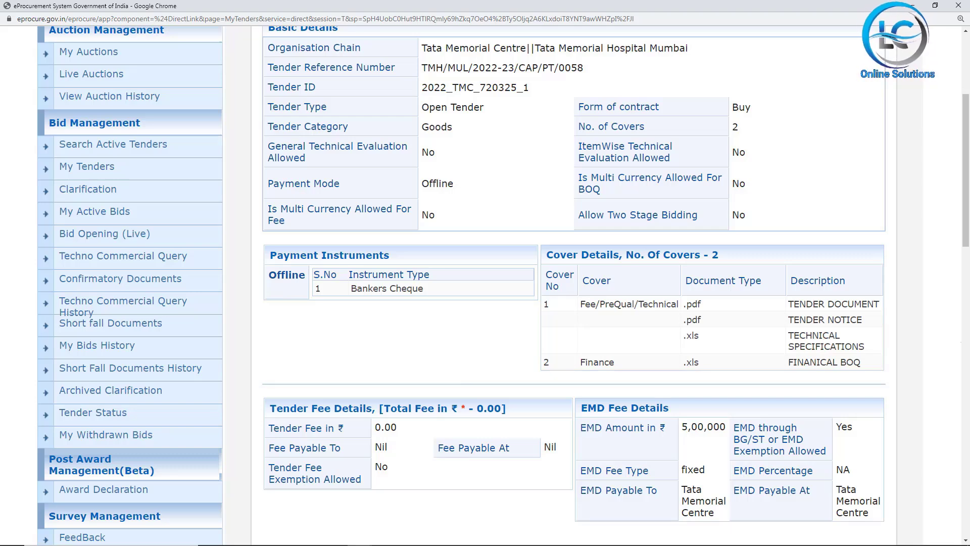
Review the Tata Memorial Hospital tender's details and choose the TenderNotice PDF as its next cover document.
{"action": "scroll", "coordinate": [571, 283], "scroll_direction": "down", "scroll_amount": 10}
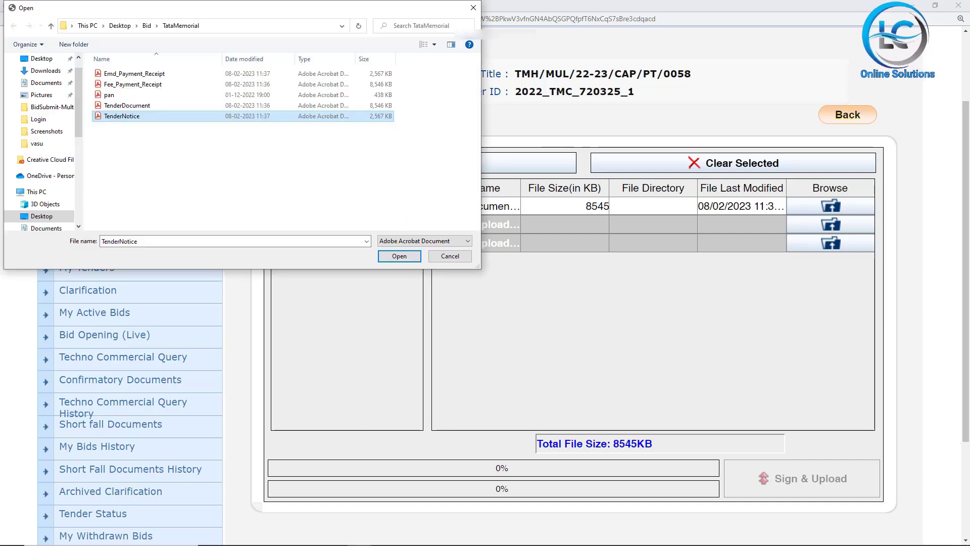
{"action": "key", "text": "Return"}
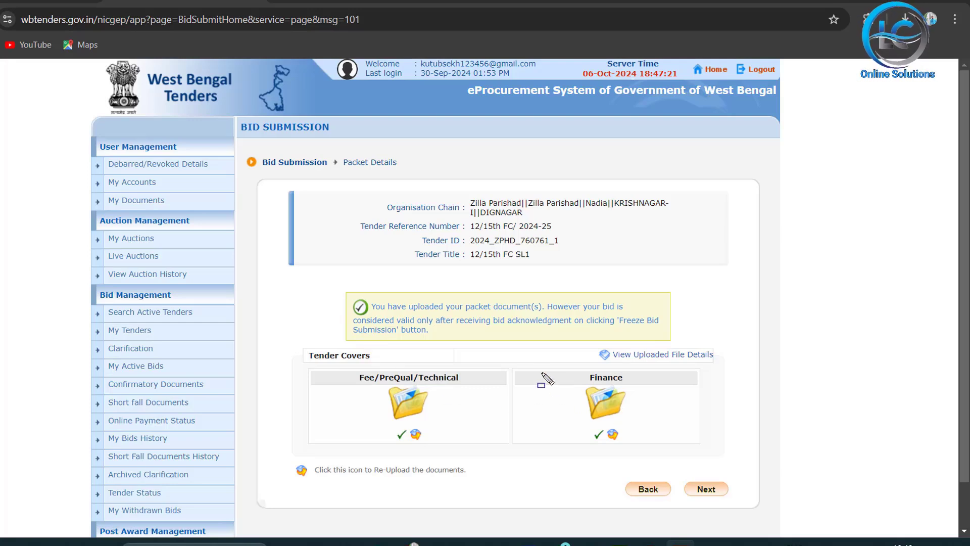
Proceed from the packet details of the 12/15th FC SL1 tender to the next stage of bid submission.
{"action": "mouse_move", "coordinate": [683, 468]}
{"action": "left_mouse_down"}
{"action": "mouse_move", "coordinate": [689, 506]}
{"action": "mouse_move", "coordinate": [771, 506]}
{"action": "left_mouse_up"}
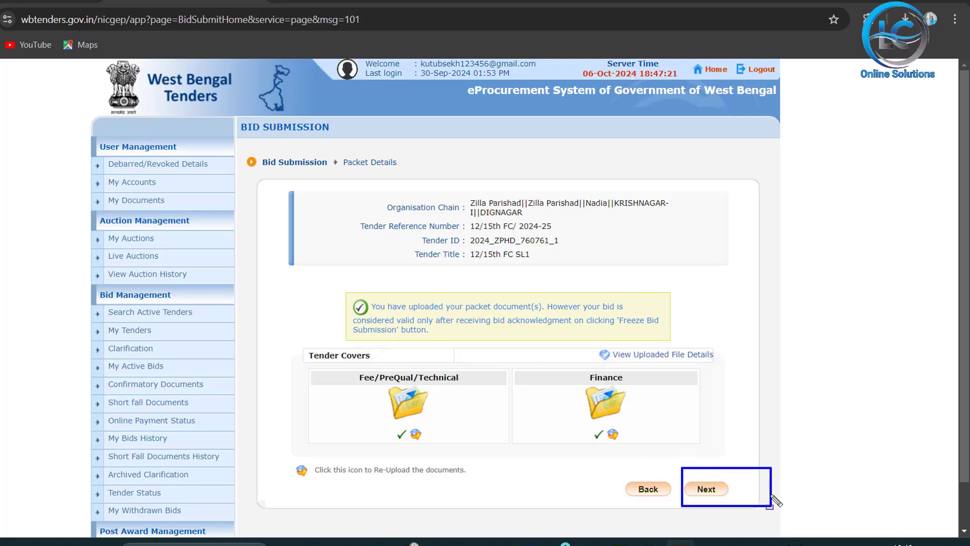
{"action": "key", "text": "Escape"}
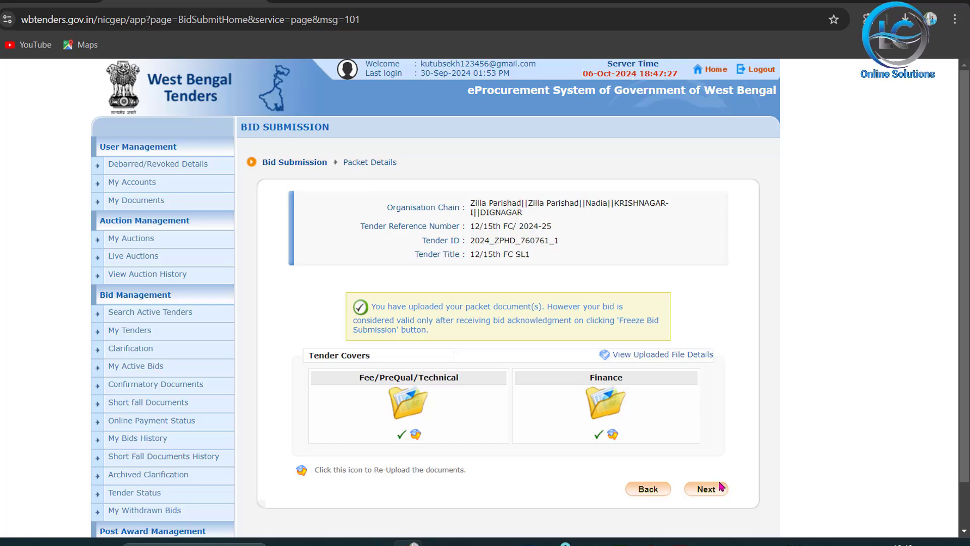
{"action": "left_click", "coordinate": [709, 494]}
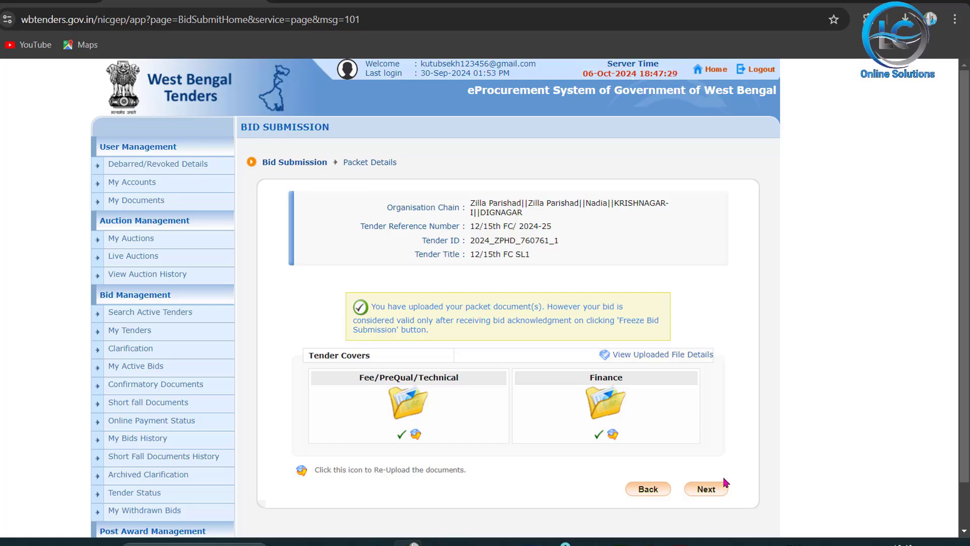